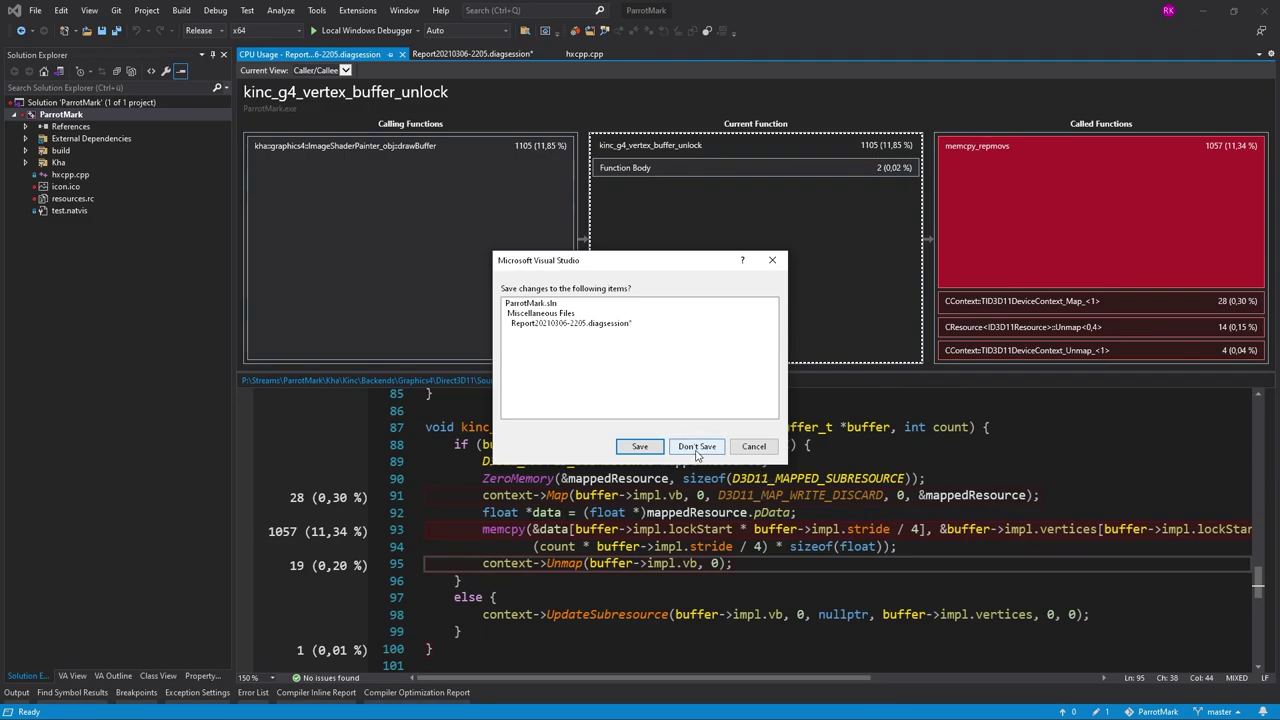
Step: Close Visual Studio without saving the changes and reopen the recent ParrotMark solution
{"action": "left_click", "coordinate": [695, 447]}
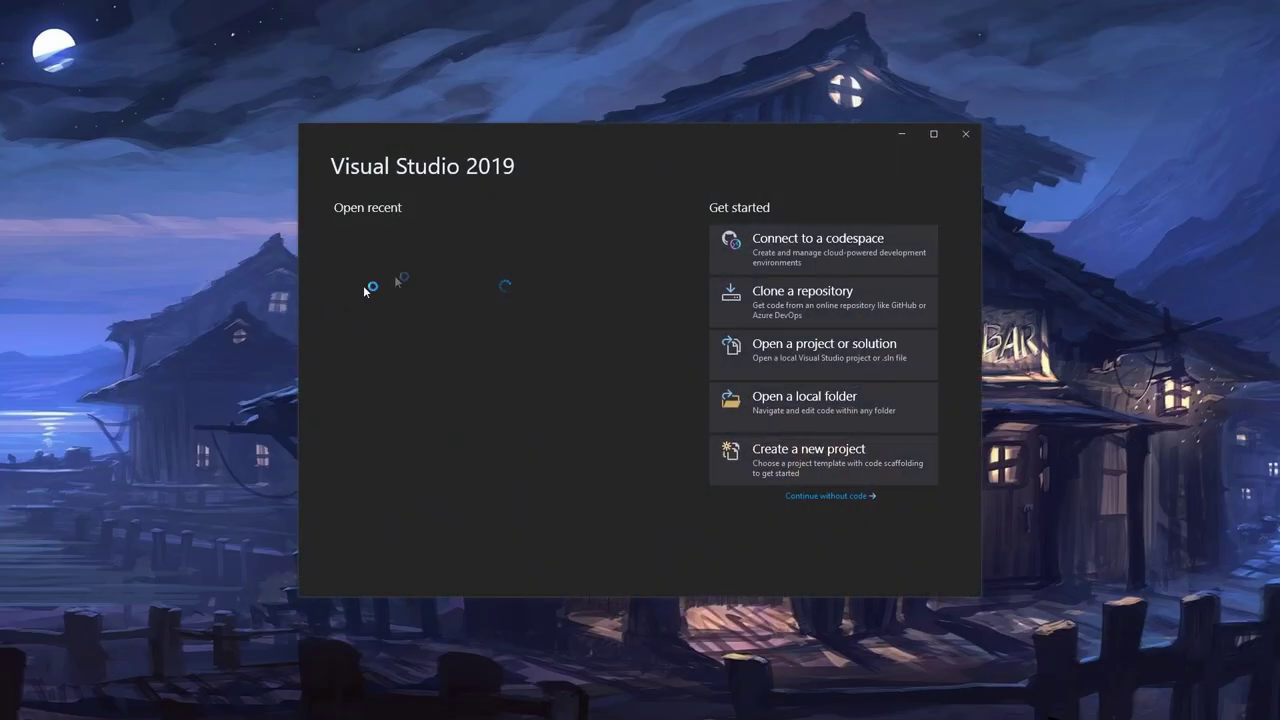
{"action": "left_click", "coordinate": [452, 291]}
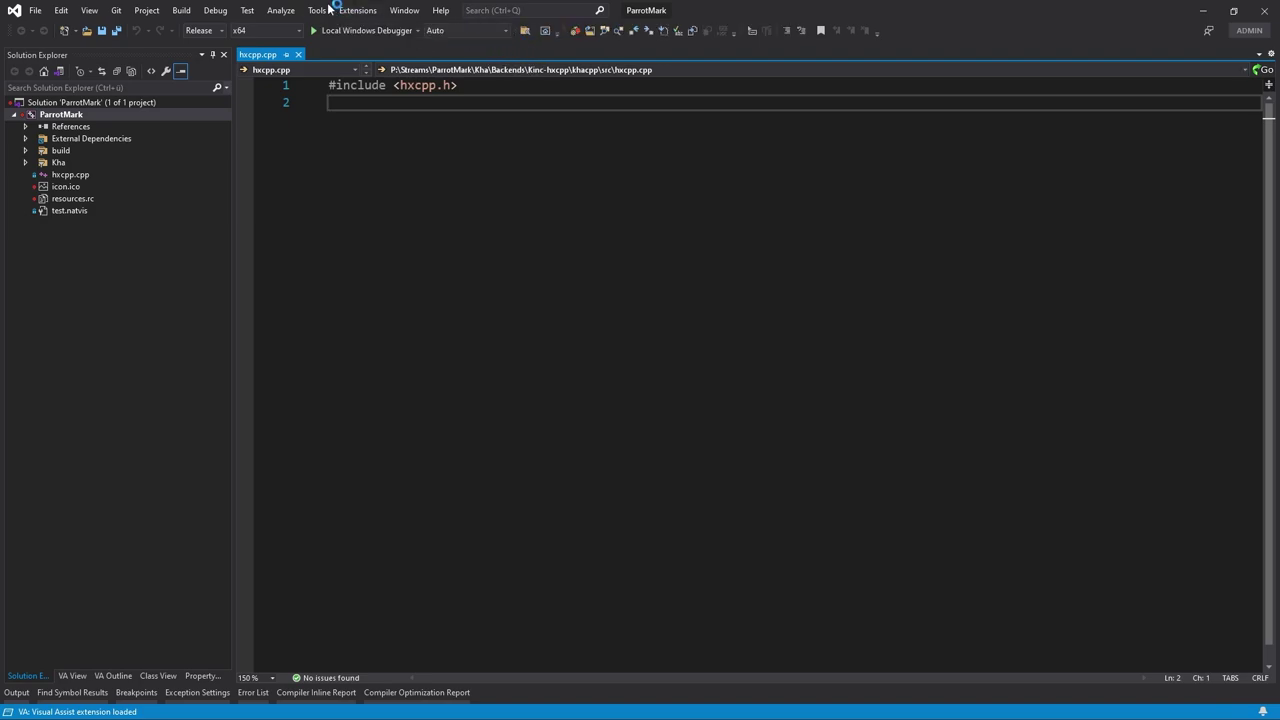
{"action": "left_click", "coordinate": [352, 10]}
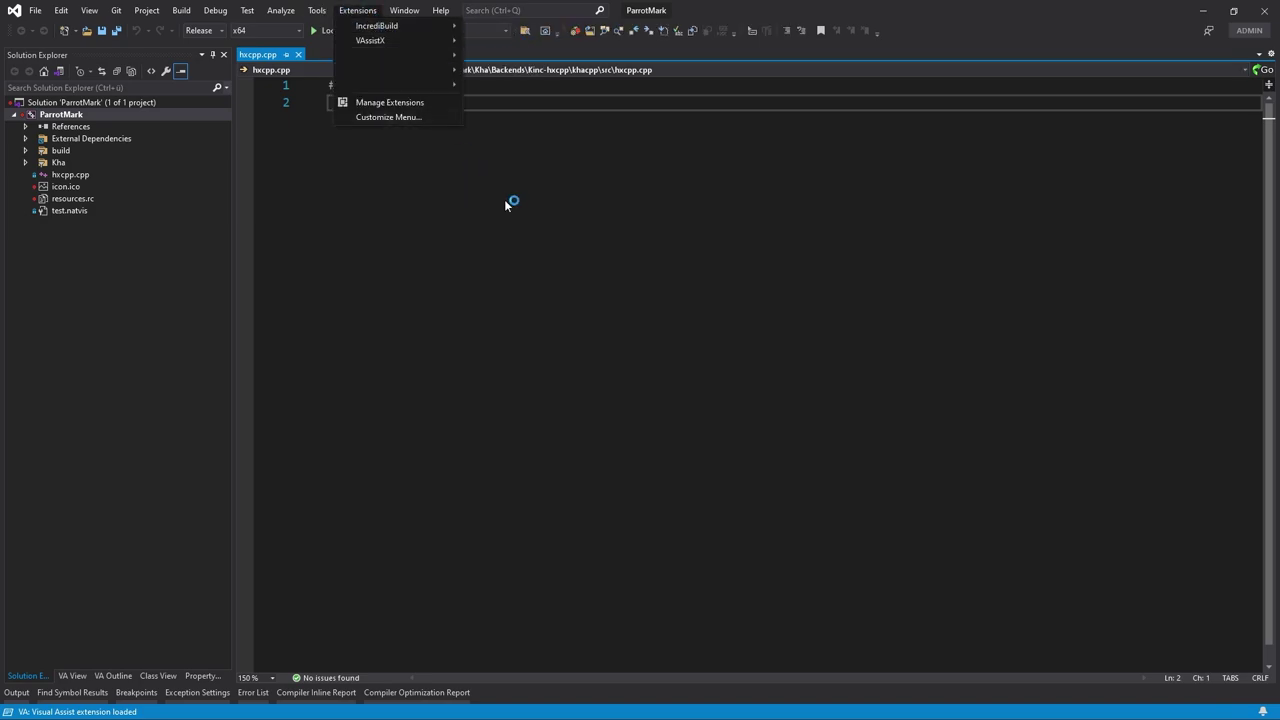
{"action": "left_click", "coordinate": [367, 11]}
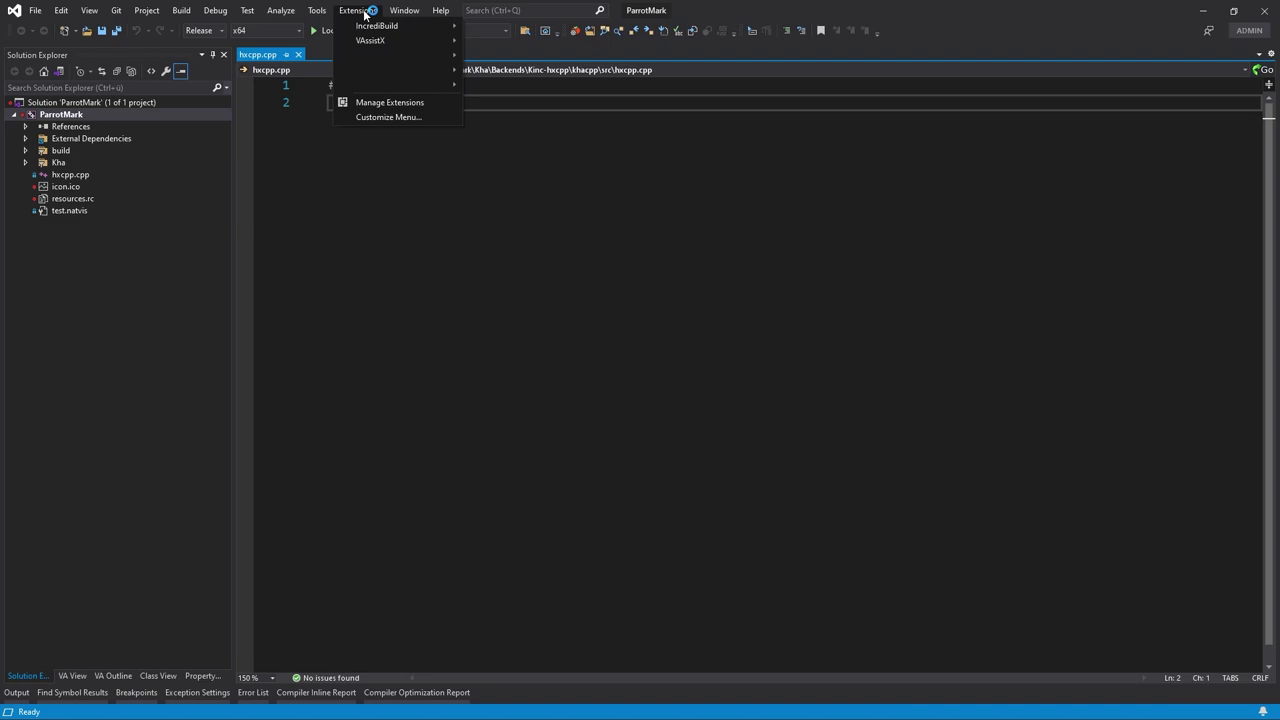
{"action": "left_click", "coordinate": [367, 11]}
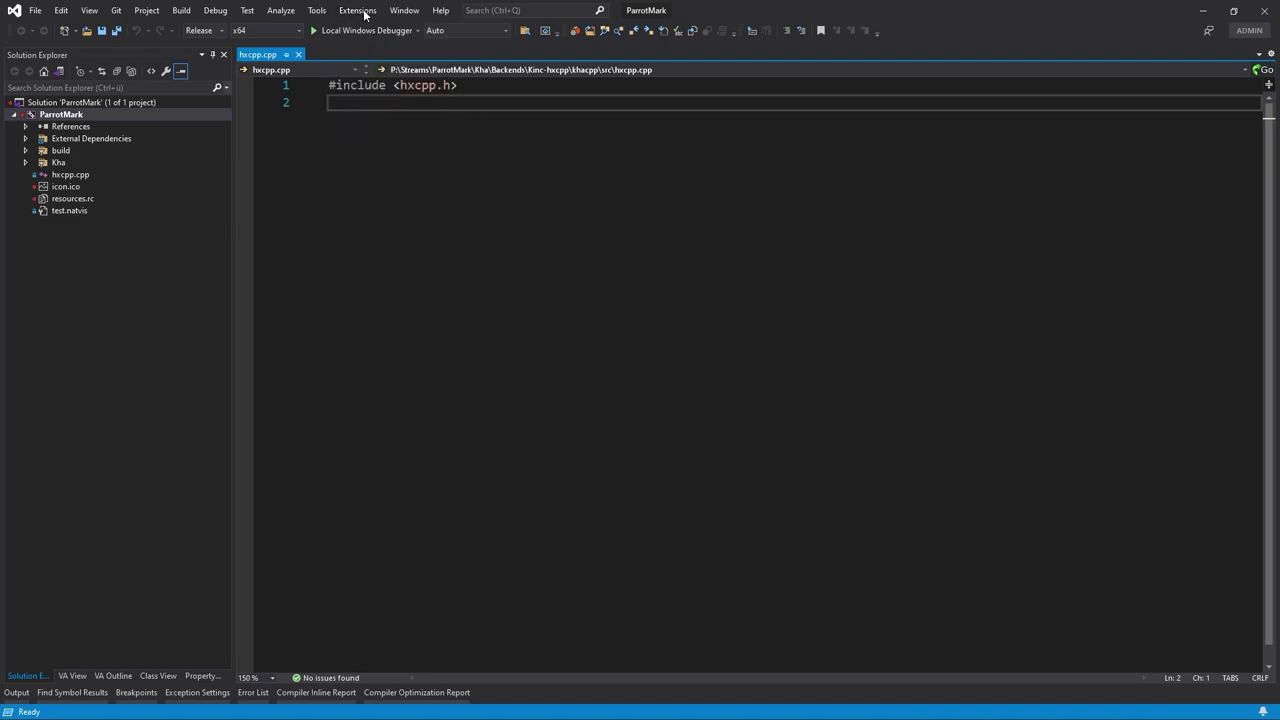
{"action": "left_click", "coordinate": [365, 12]}
{"action": "left_click", "coordinate": [357, 12]}
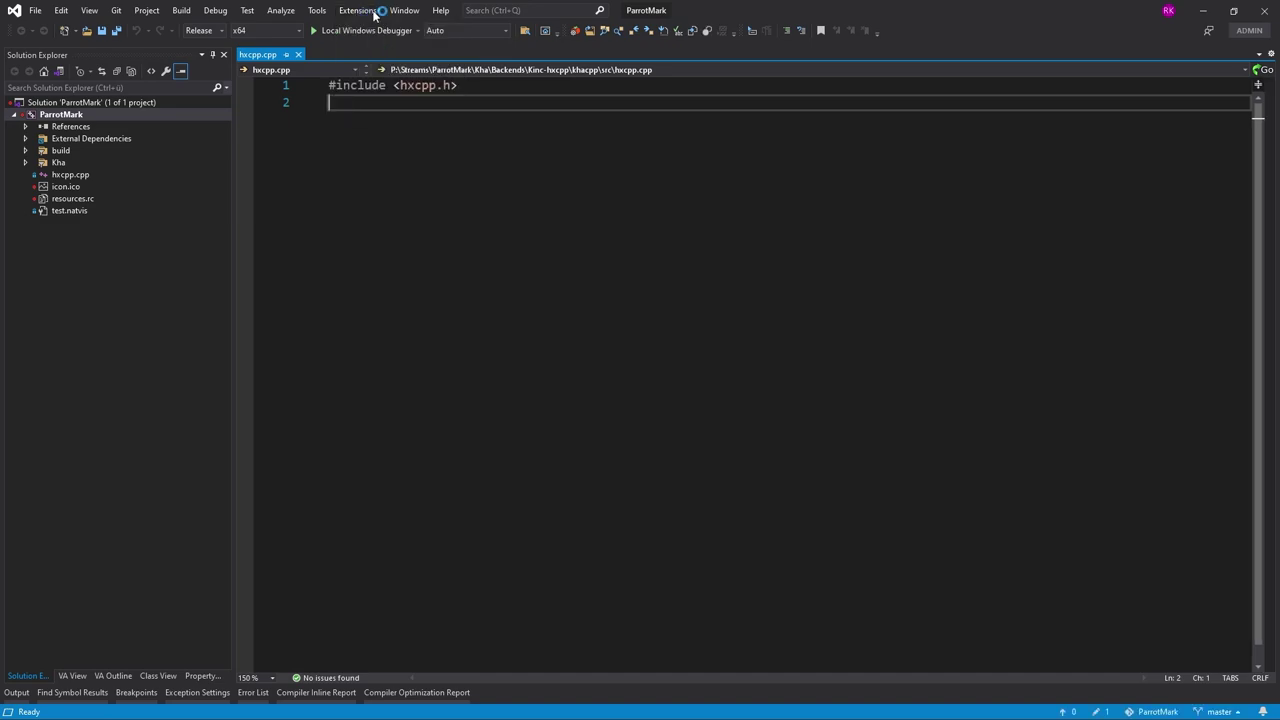
Step: Launch the Nsight Graphics 2021.1.1 Frame Profiler on ParrotMark.exe with the existing connection settings
{"action": "left_click", "coordinate": [370, 12]}
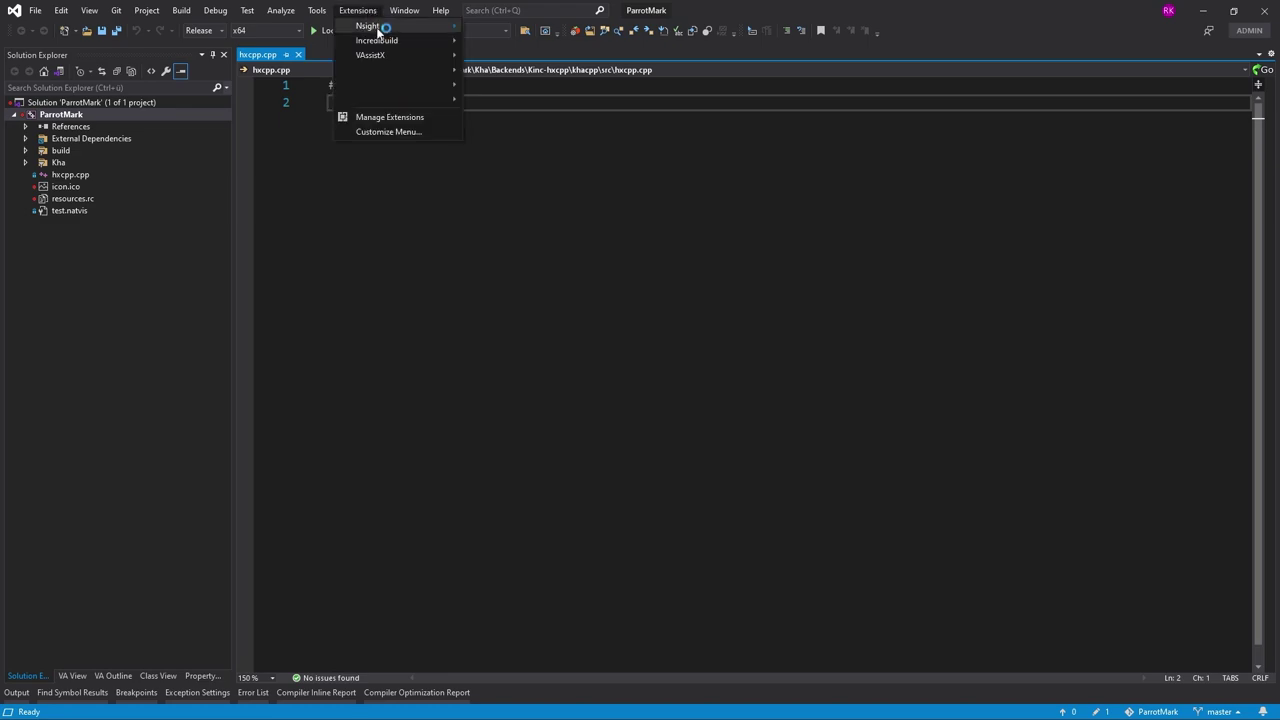
{"action": "mouse_move", "coordinate": [376, 26]}
{"action": "mouse_move", "coordinate": [533, 30]}
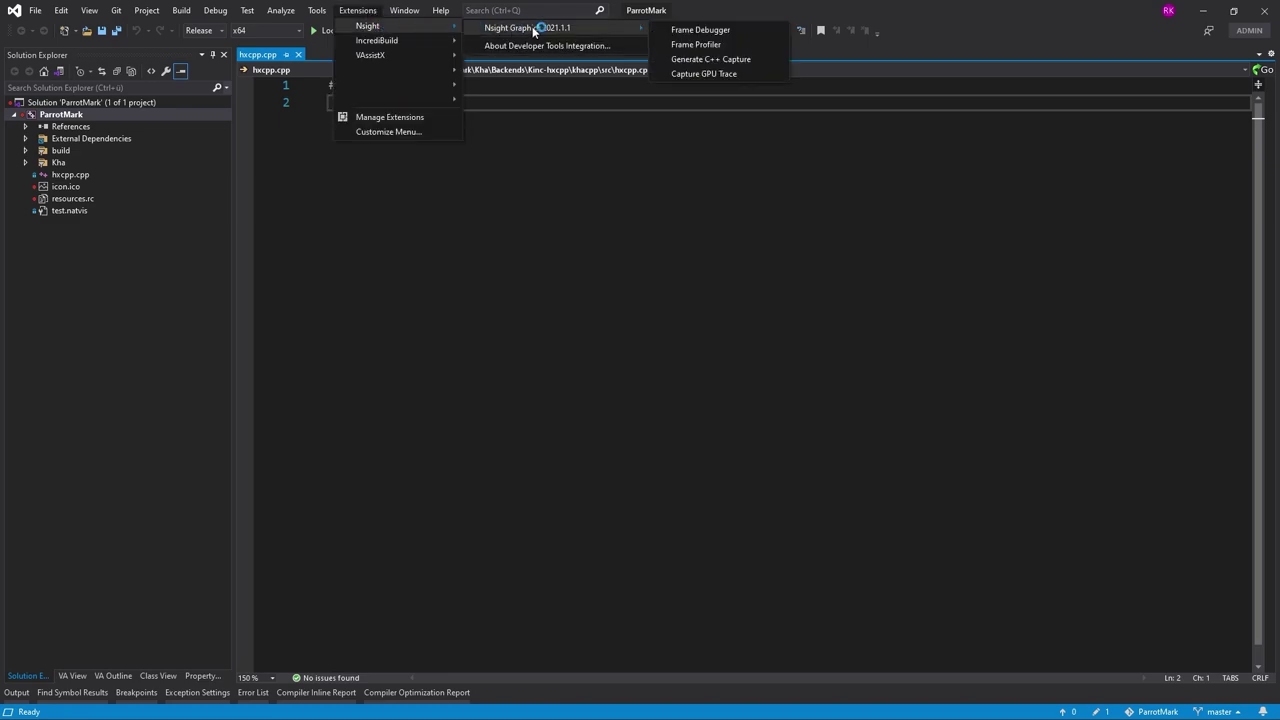
{"action": "left_click", "coordinate": [724, 43]}
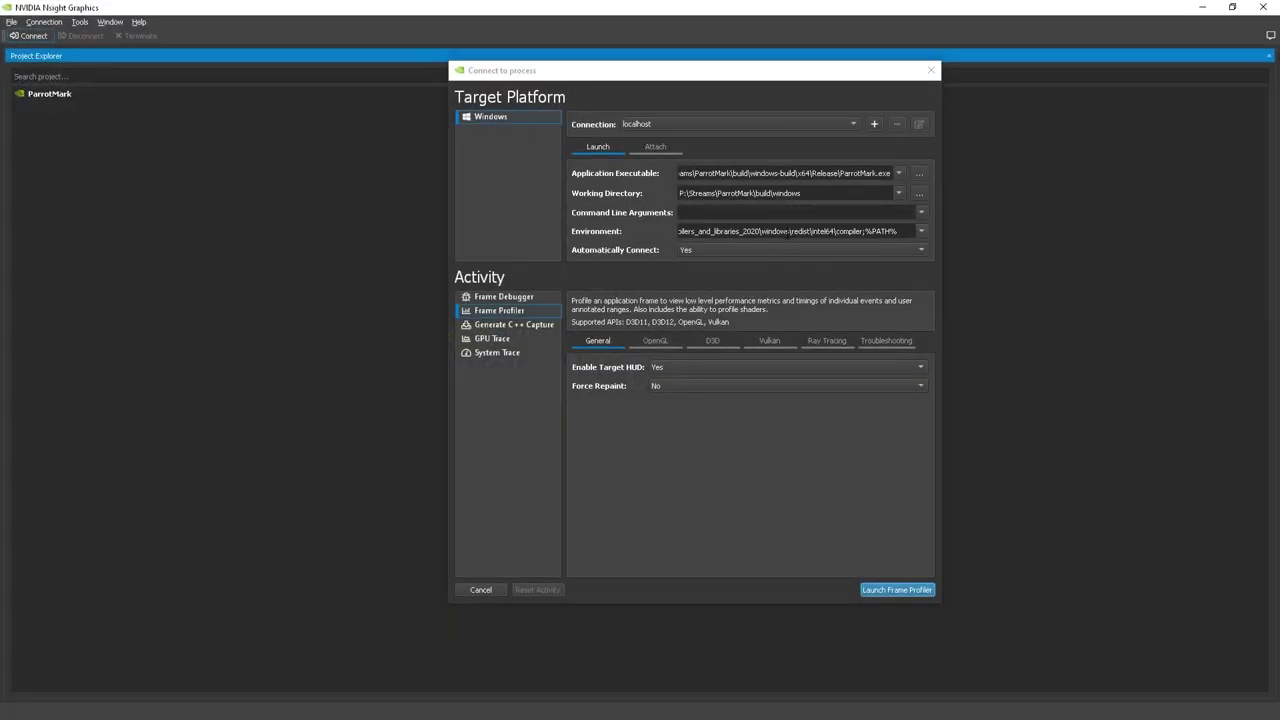
{"action": "left_click", "coordinate": [906, 591]}
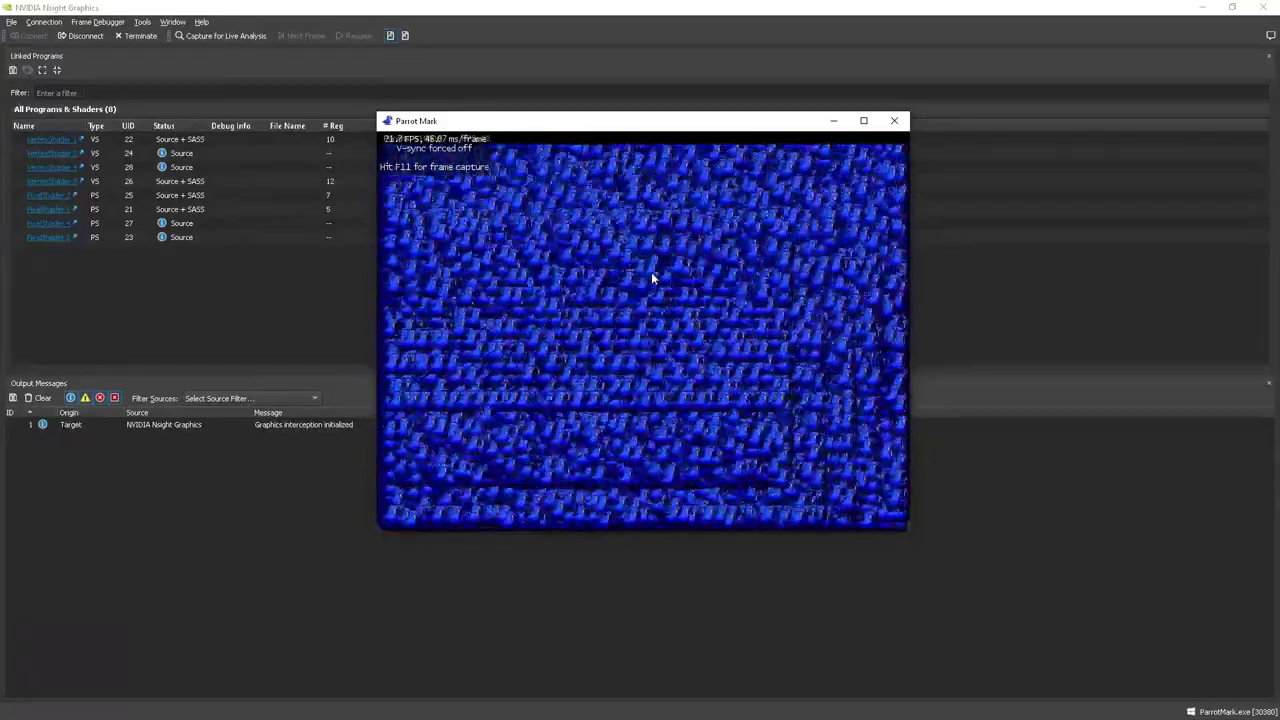
Step: Capture a frame of the running Parrot Mark application and profile a range of its pipelined actions
{"action": "key", "text": "F11"}
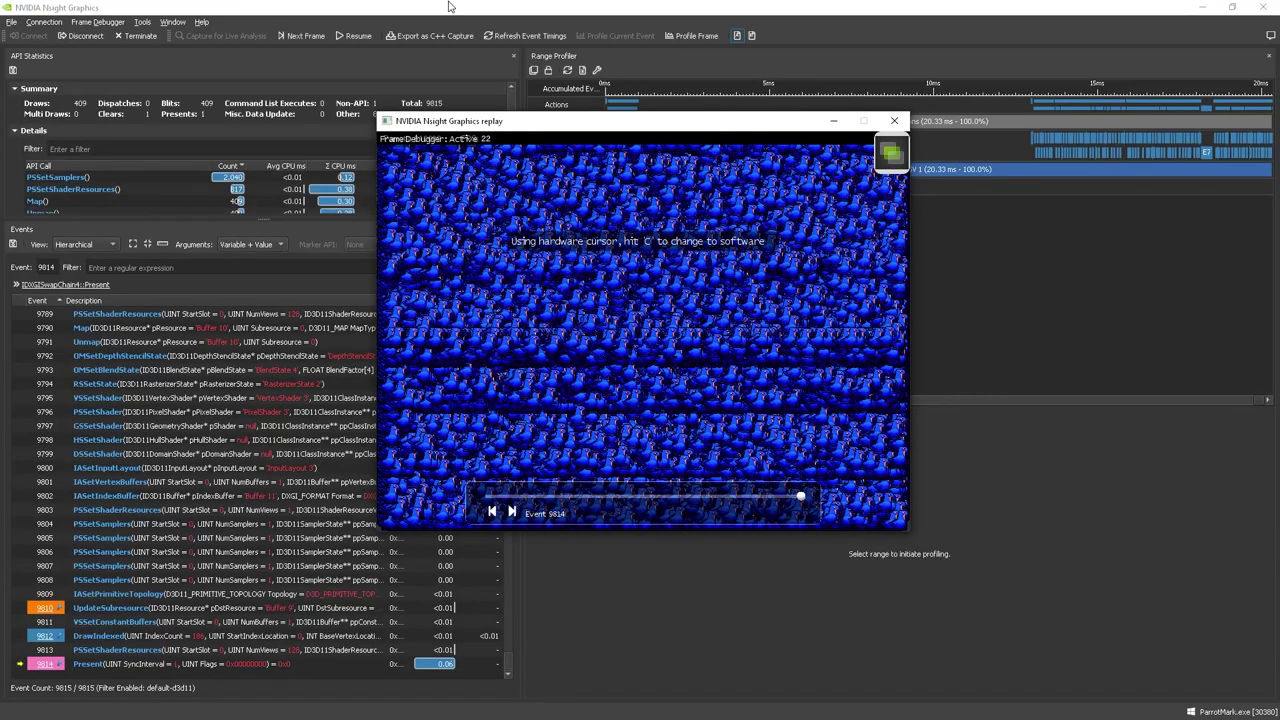
{"action": "left_click", "coordinate": [801, 14]}
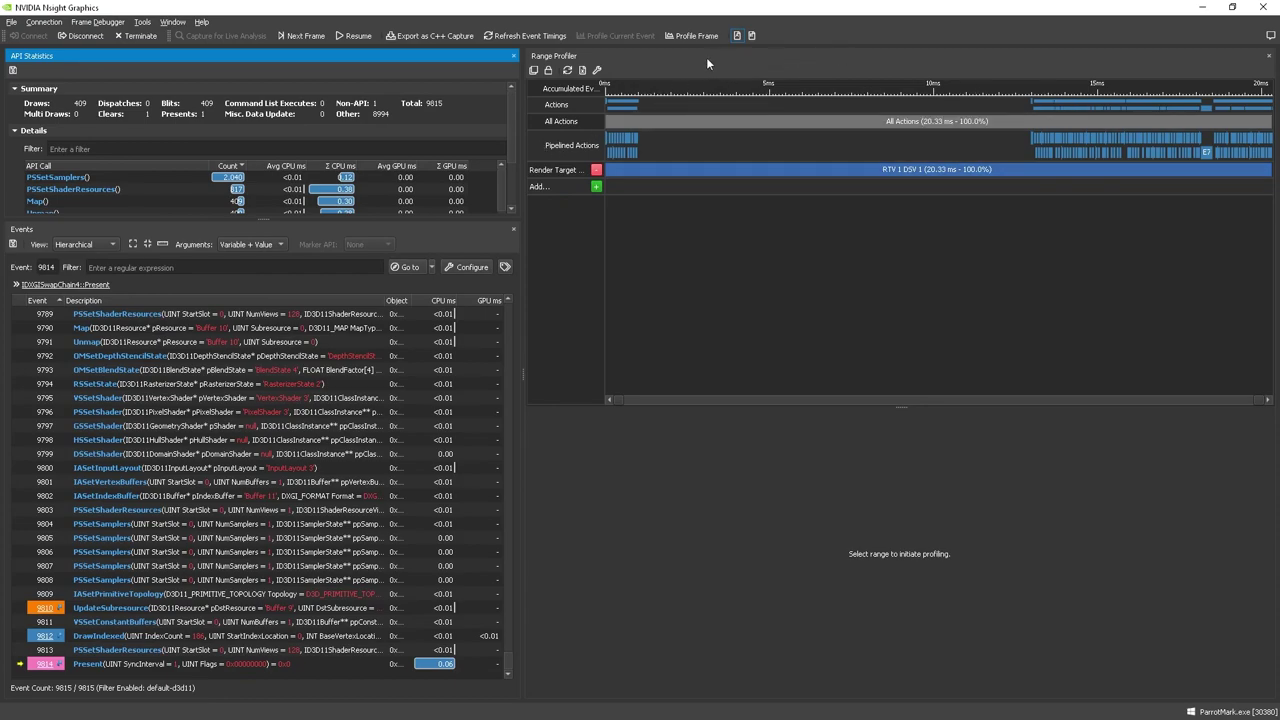
{"action": "left_click", "coordinate": [645, 140]}
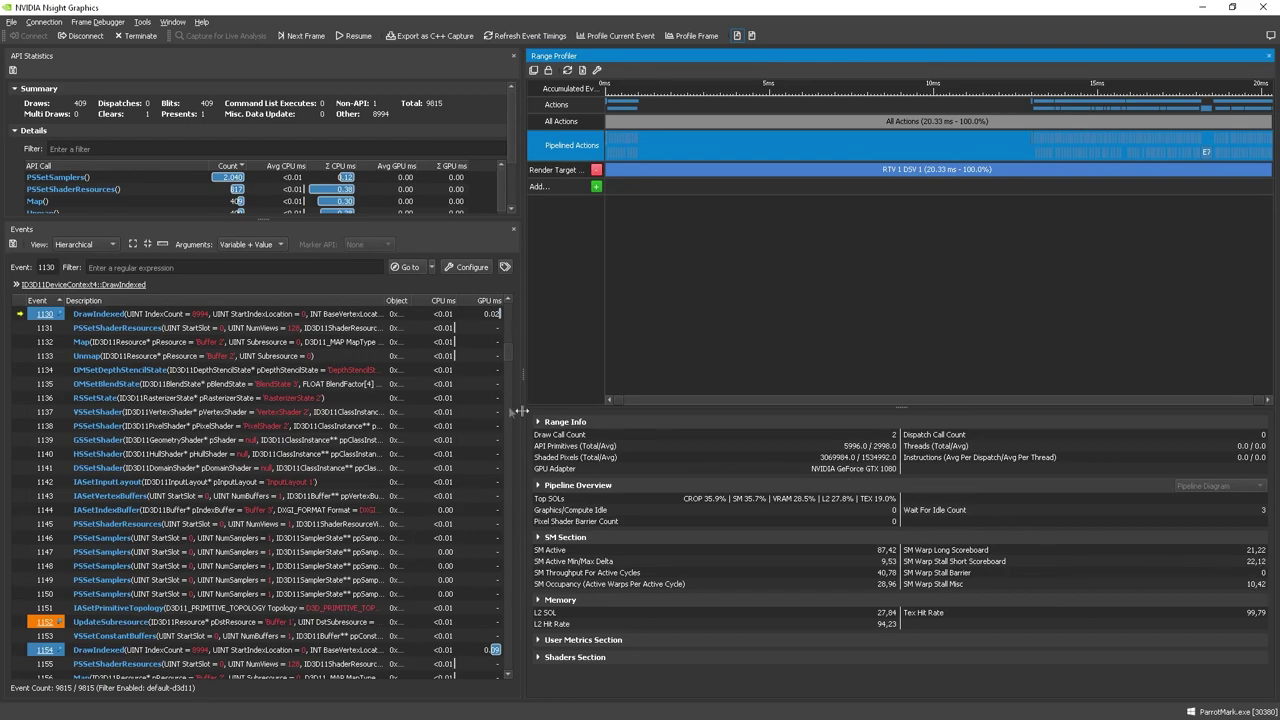
Step: Sort the captured frame's events by CPU time and examine the cheapest and most expensive calls
{"action": "left_click", "coordinate": [507, 349]}
{"action": "left_click_drag", "start_coordinate": [507, 351], "coordinate": [506, 295]}
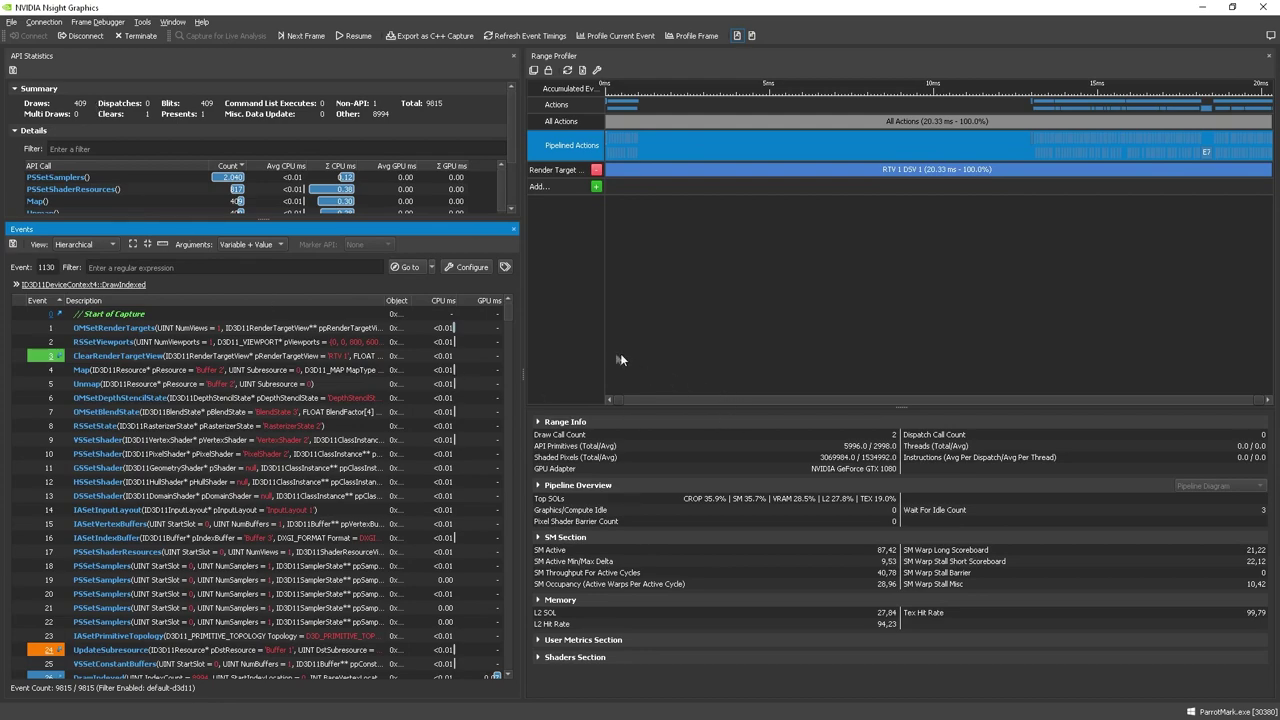
{"action": "left_click", "coordinate": [442, 301]}
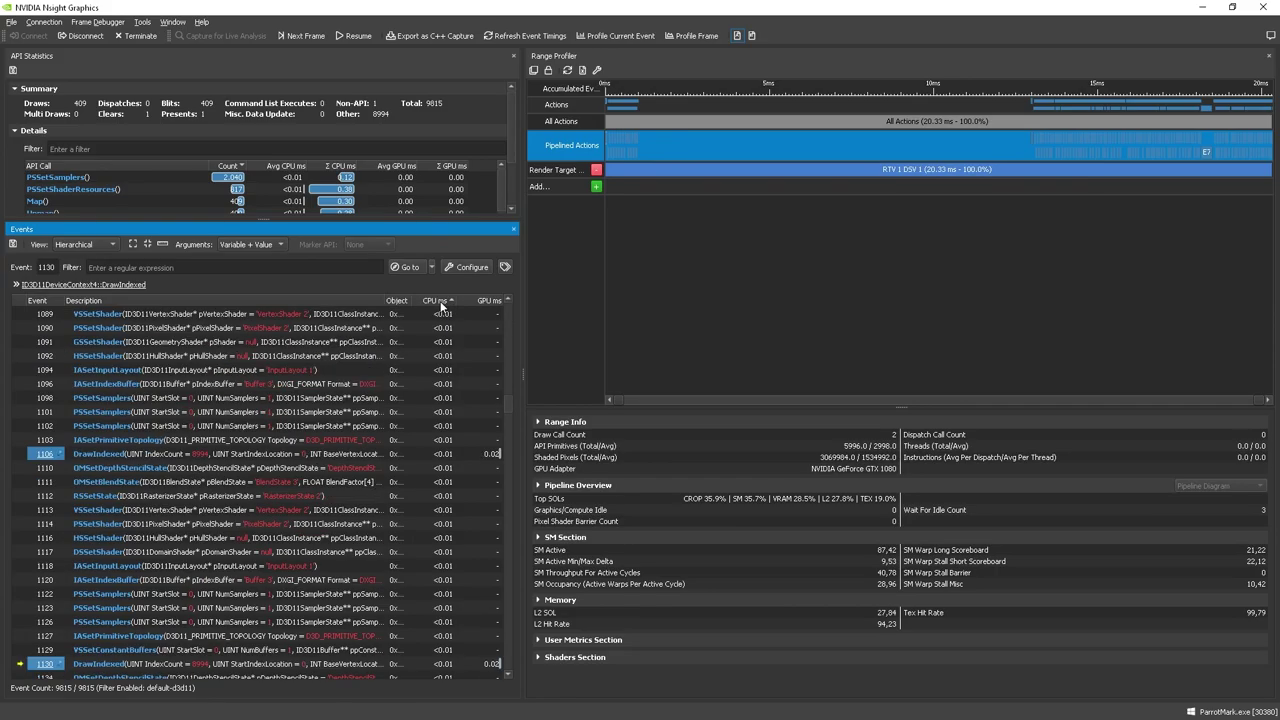
{"action": "left_click_drag", "start_coordinate": [508, 404], "coordinate": [511, 675]}
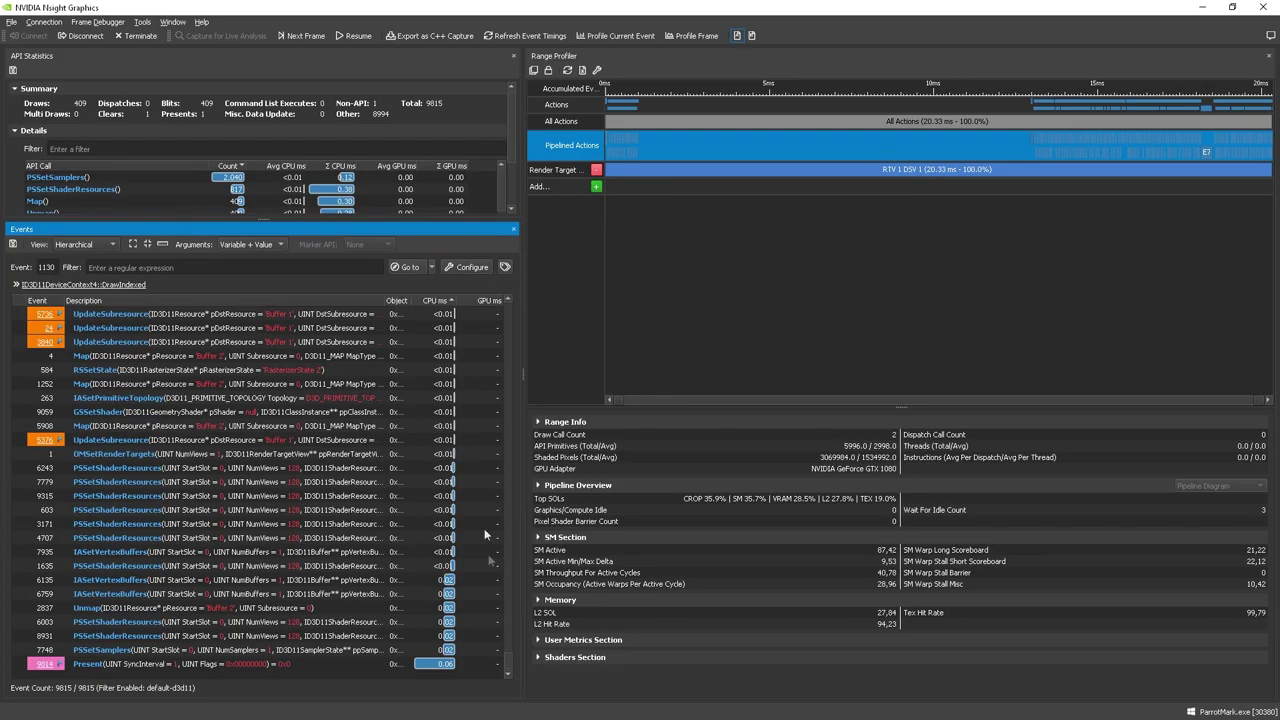
{"action": "left_click_drag", "start_coordinate": [507, 668], "coordinate": [491, 303]}
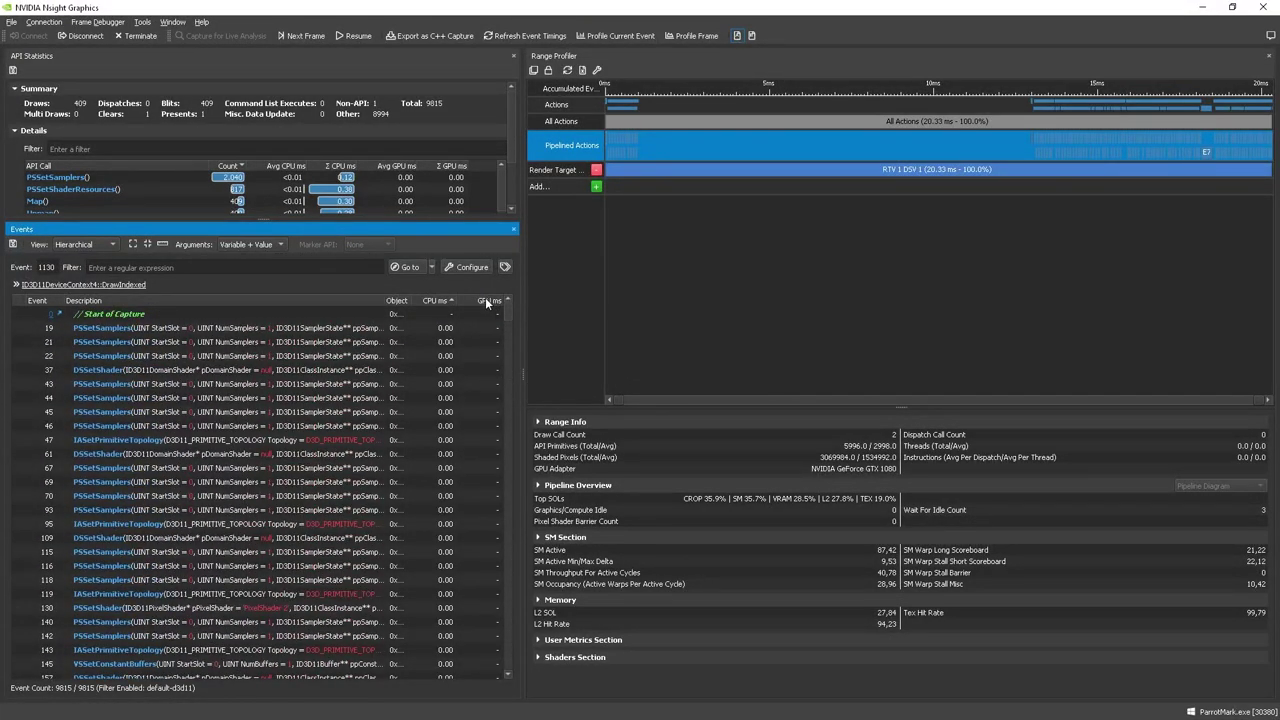
Step: Sort the events by GPU time and examine the DrawIndexed calls, selecting the most expensive one
{"action": "left_click", "coordinate": [489, 301]}
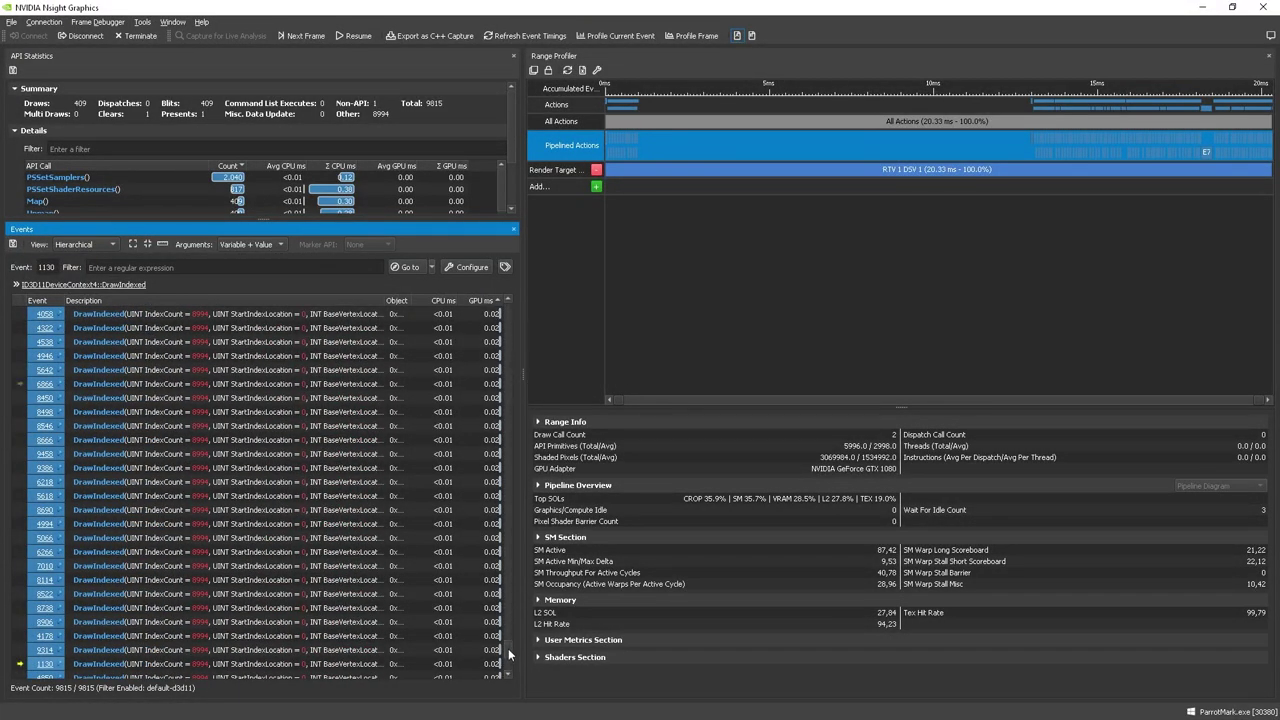
{"action": "mouse_move", "coordinate": [509, 660]}
{"action": "left_mouse_down"}
{"action": "mouse_move", "coordinate": [511, 628]}
{"action": "mouse_move", "coordinate": [508, 672]}
{"action": "left_mouse_up"}
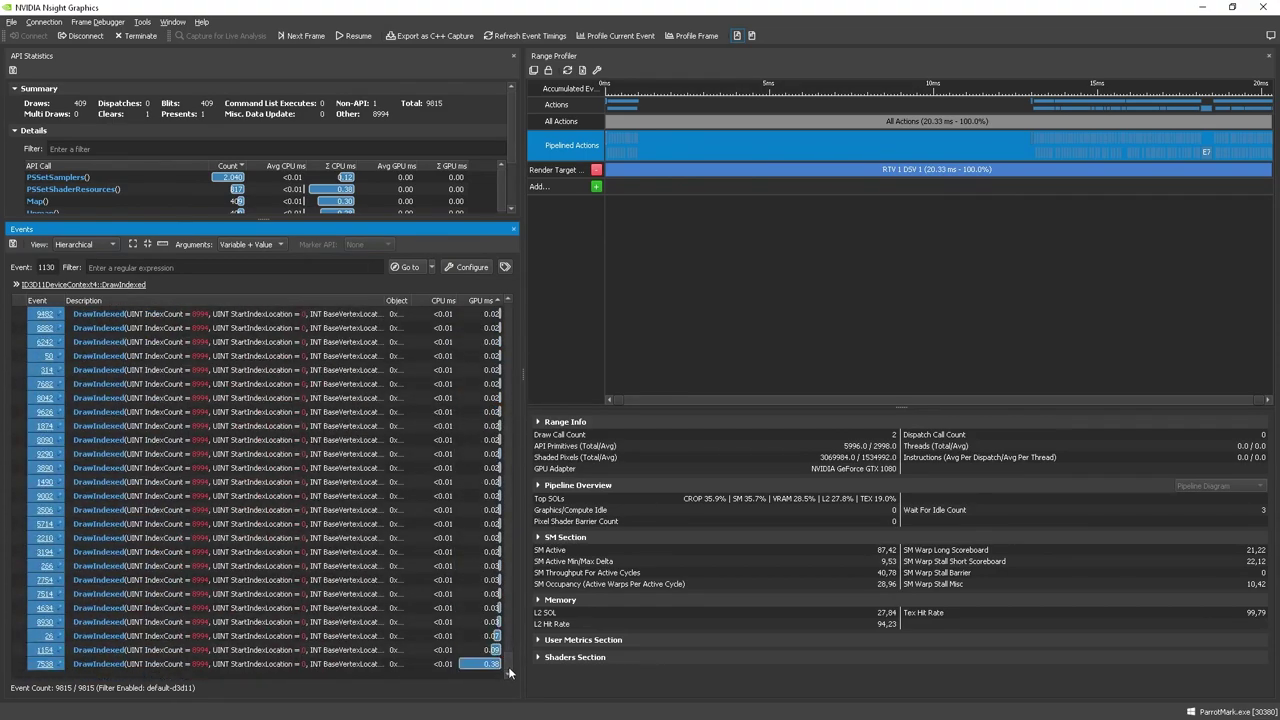
{"action": "left_click", "coordinate": [430, 665]}
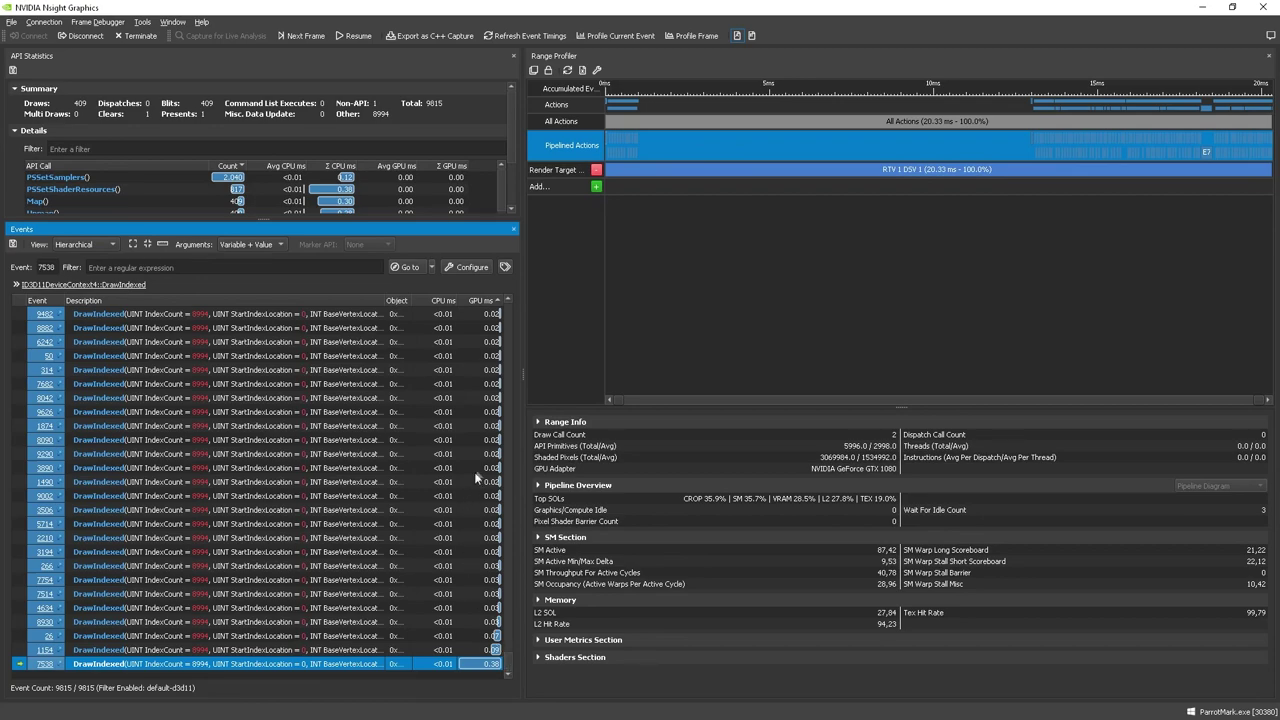
{"action": "scroll", "coordinate": [508, 664], "scroll_direction": "up", "scroll_amount": 10}
{"action": "scroll", "coordinate": [508, 660], "scroll_direction": "up", "scroll_amount": 5}
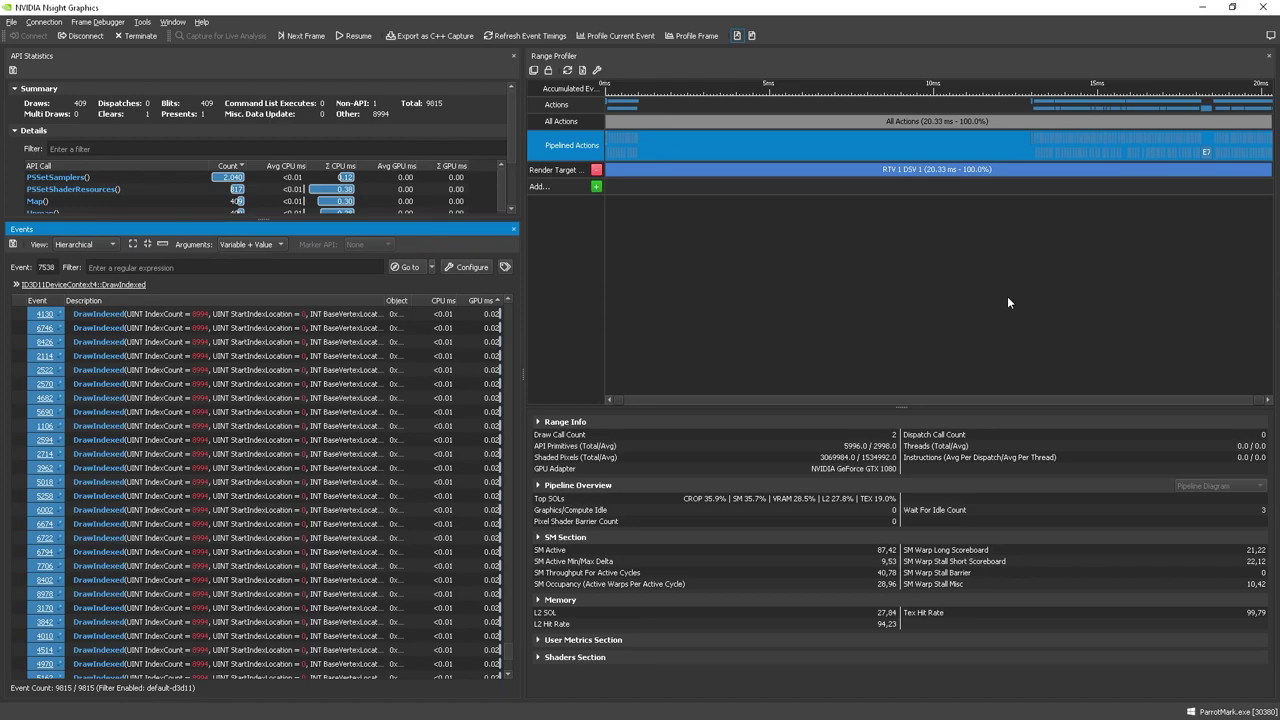
{"action": "left_click", "coordinate": [834, 232]}
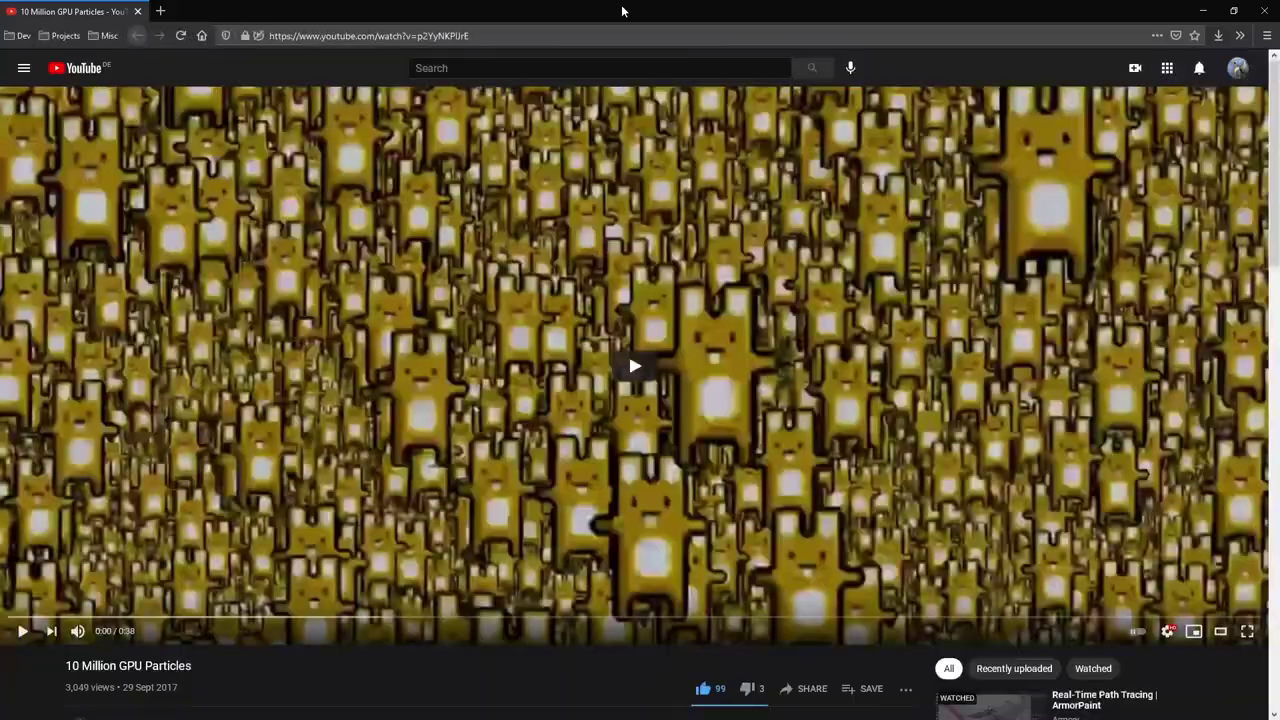
Step: Play the YouTube video "10 Million GPU Particles" and pause it at 0:17
{"action": "left_click", "coordinate": [655, 370]}
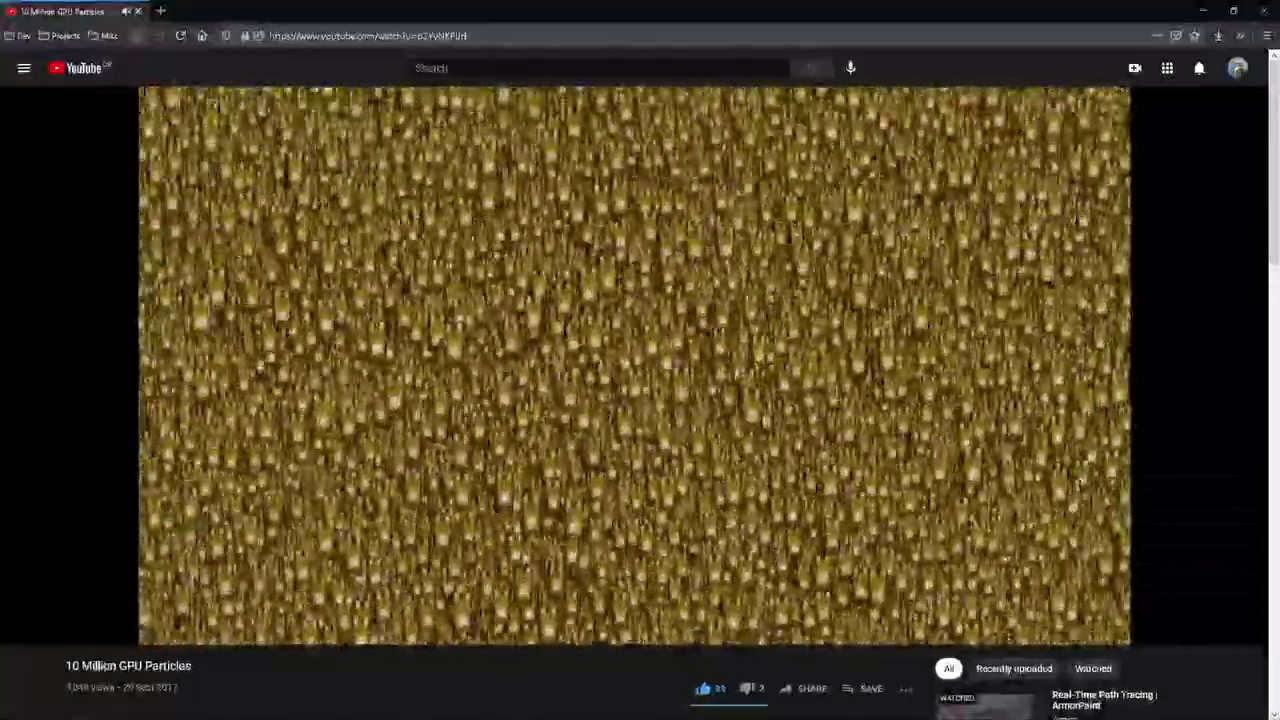
{"action": "mouse_move", "coordinate": [567, 300]}
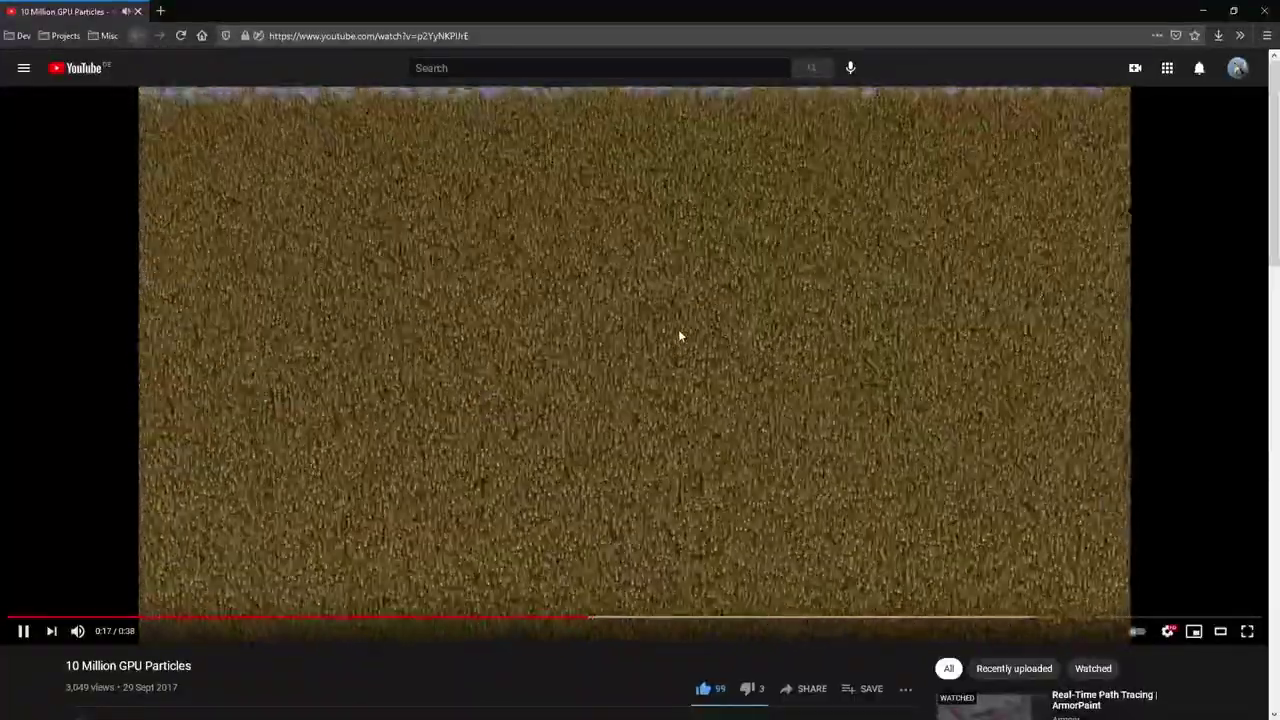
{"action": "left_click", "coordinate": [679, 334]}
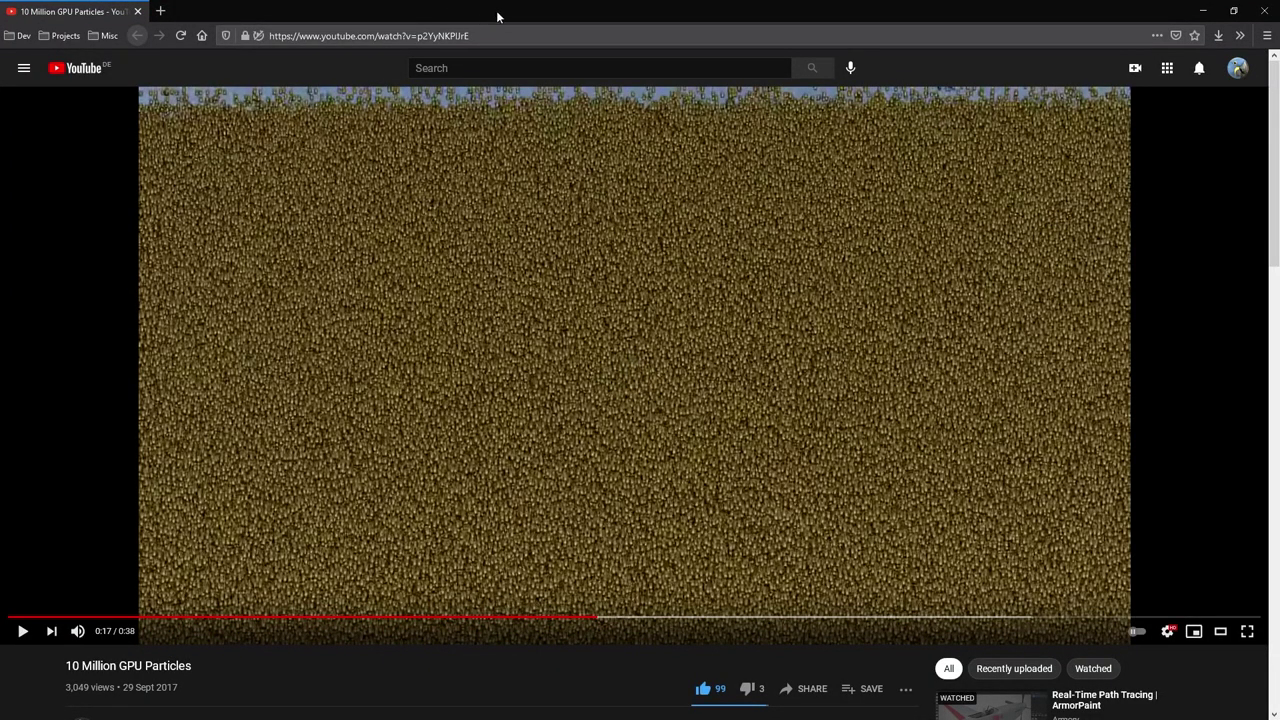
Step: Switch back to NVIDIA Nsight Graphics, quit it without saving the project, and close its replay window
{"action": "key", "text": "alt+Tab"}
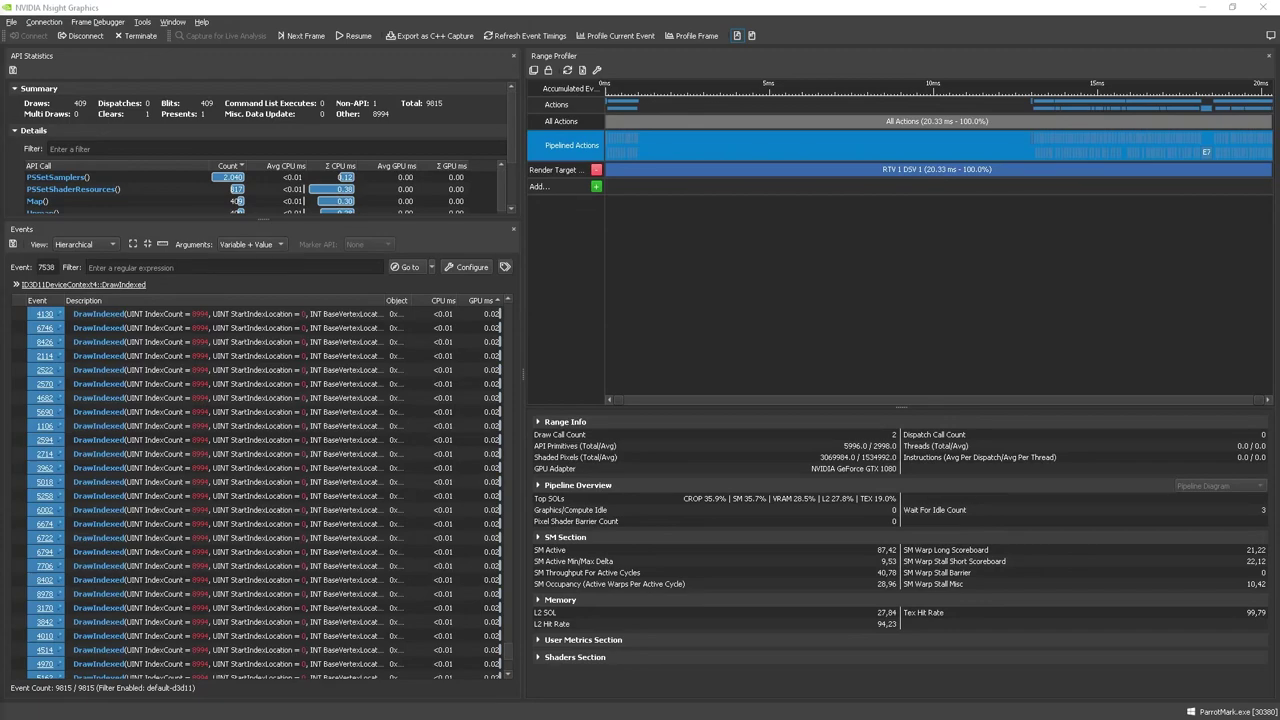
{"action": "left_click", "coordinate": [930, 10]}
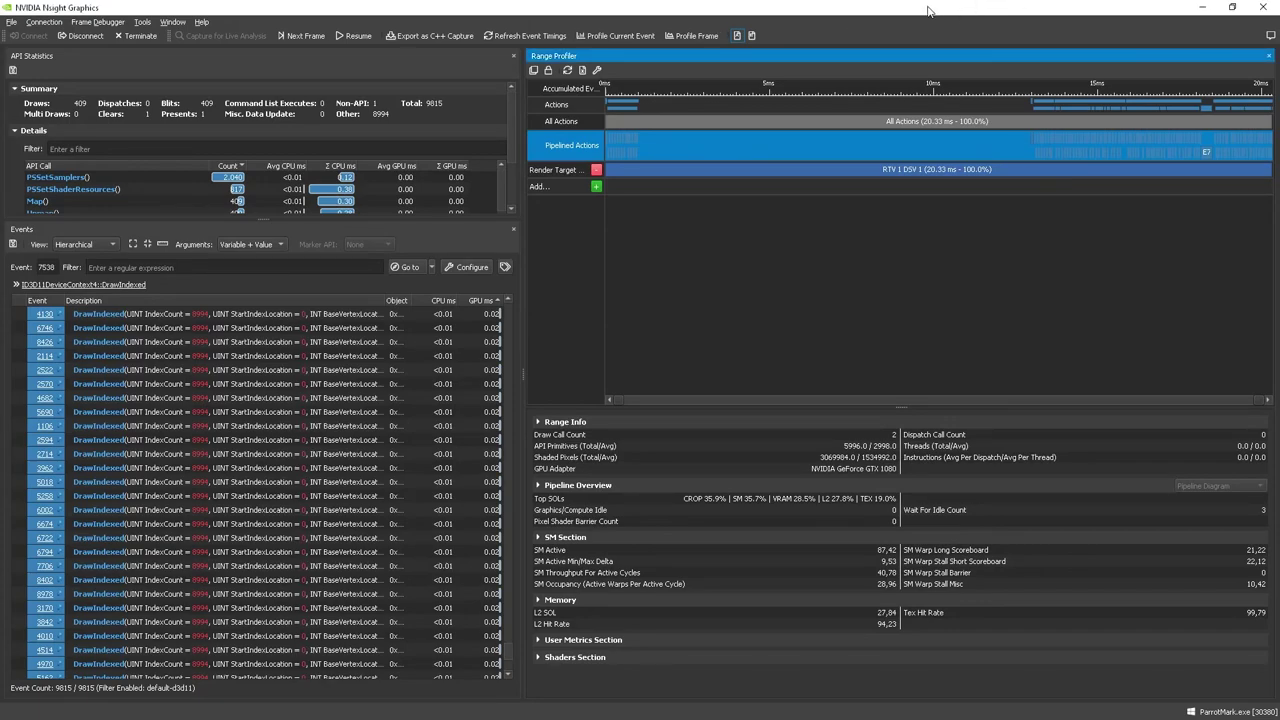
{"action": "left_click", "coordinate": [1265, 9]}
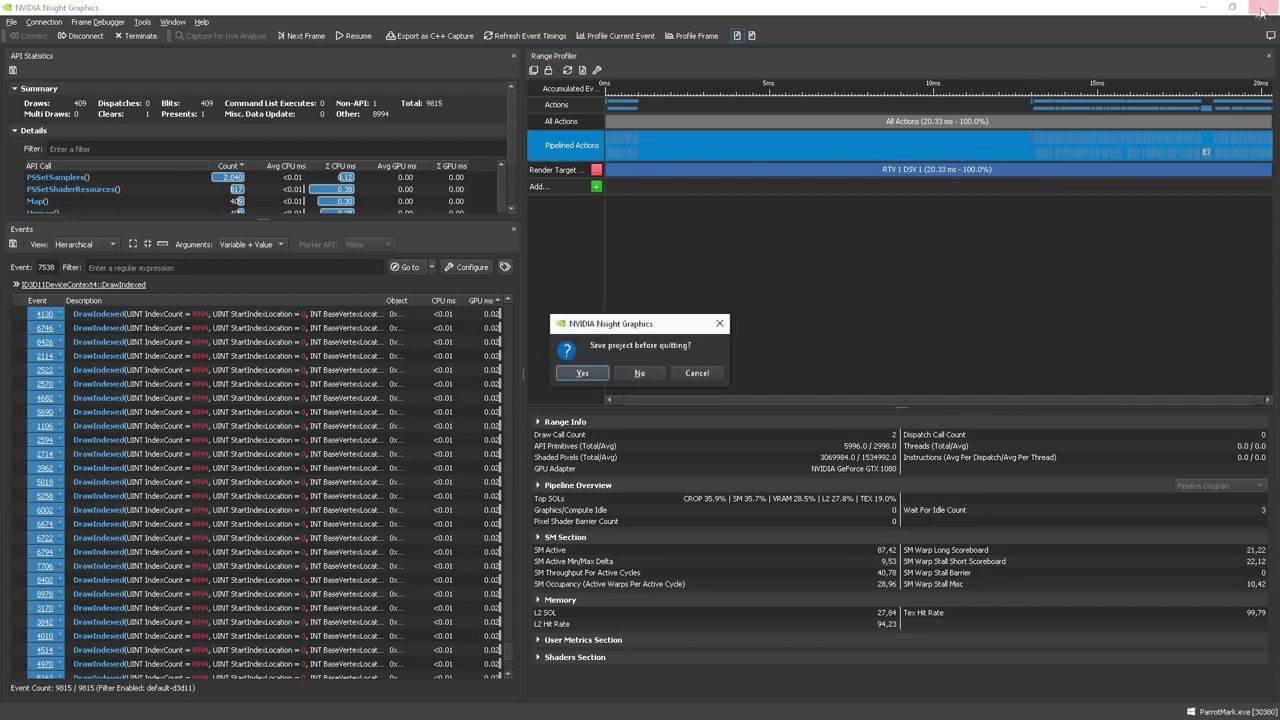
{"action": "left_click", "coordinate": [640, 373]}
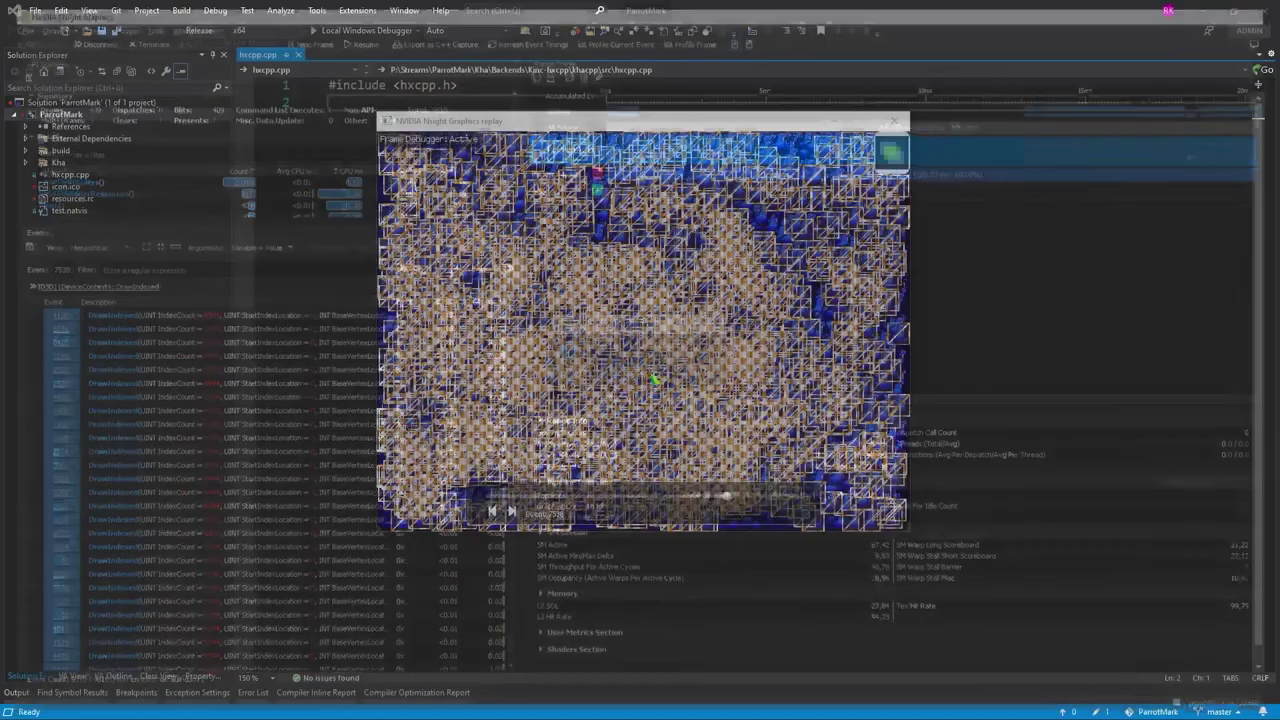
{"action": "left_click", "coordinate": [895, 121]}
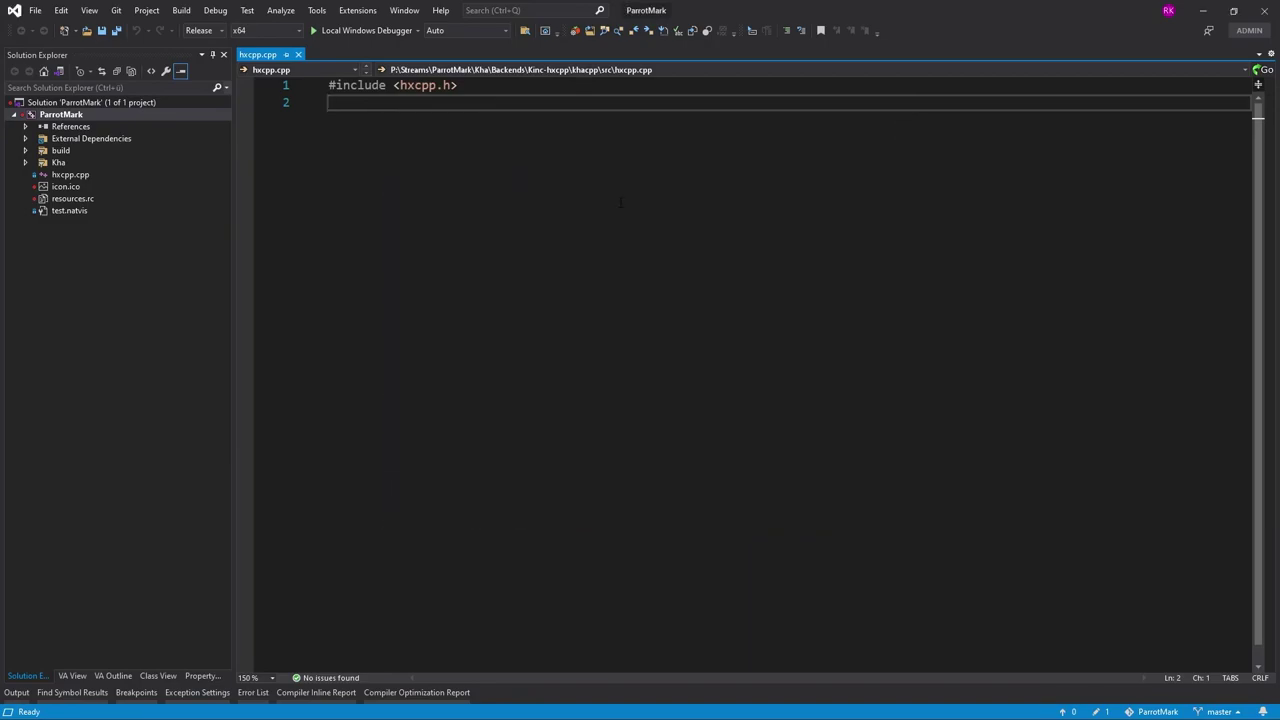